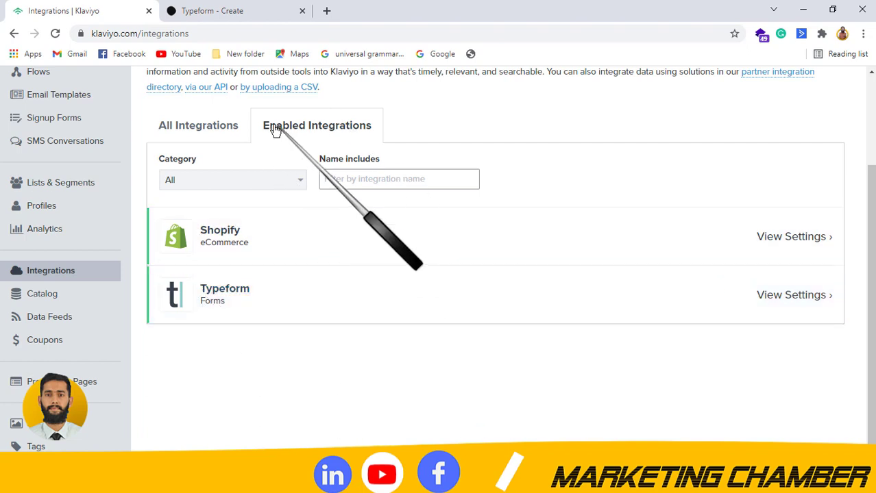
# - Highlight a line of text on the Klaviyo dashboard
pyautogui.moveTo(261, 129); pyautogui.dragTo(375, 130)
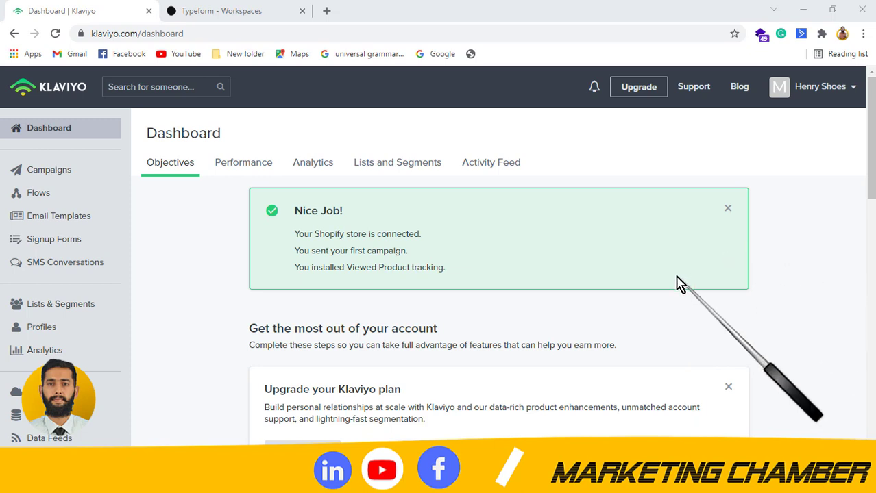
# - Glance at the Typeform workspace, then go to Klaviyo's Integrations page showing Shopify enabled
pyautogui.click(253, 8)
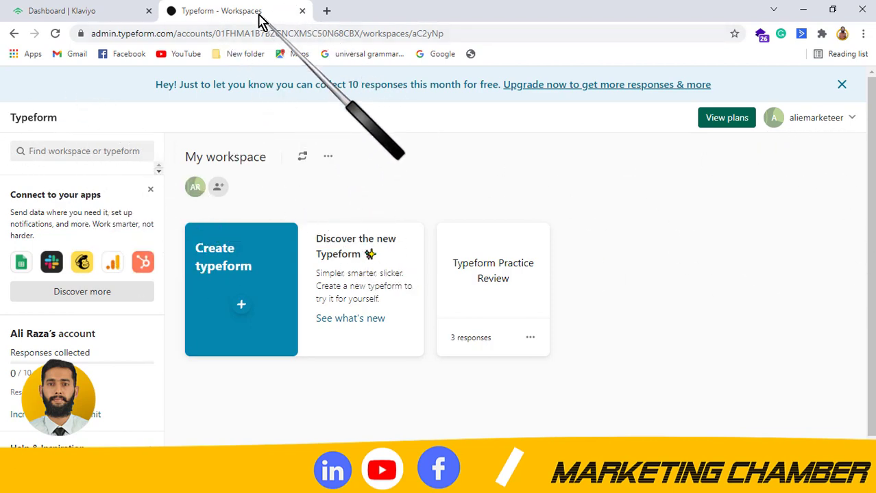
pyautogui.click(87, 9)
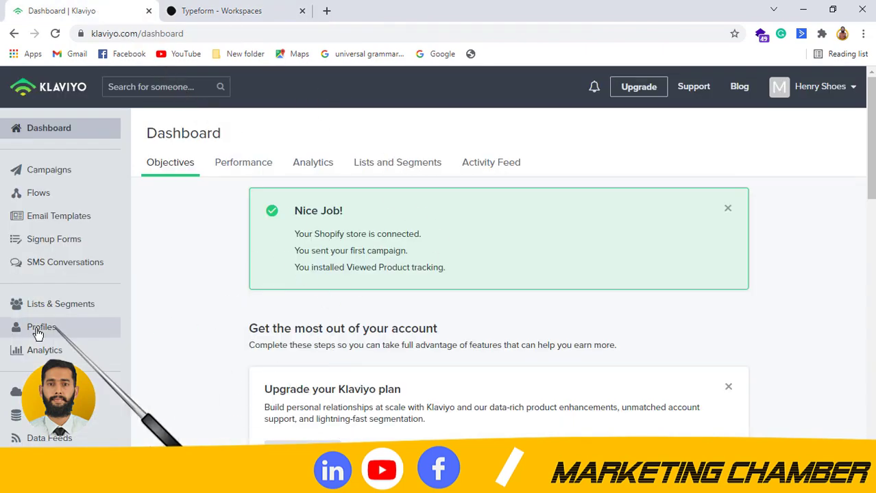
pyautogui.click(20, 398)
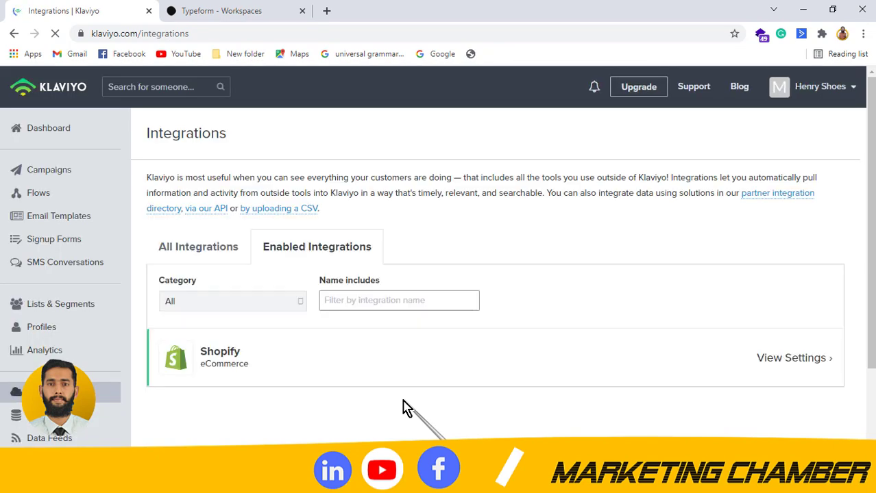
# - Filter all integrations by 'typ' and open the Typeform integration page
pyautogui.click(195, 250)
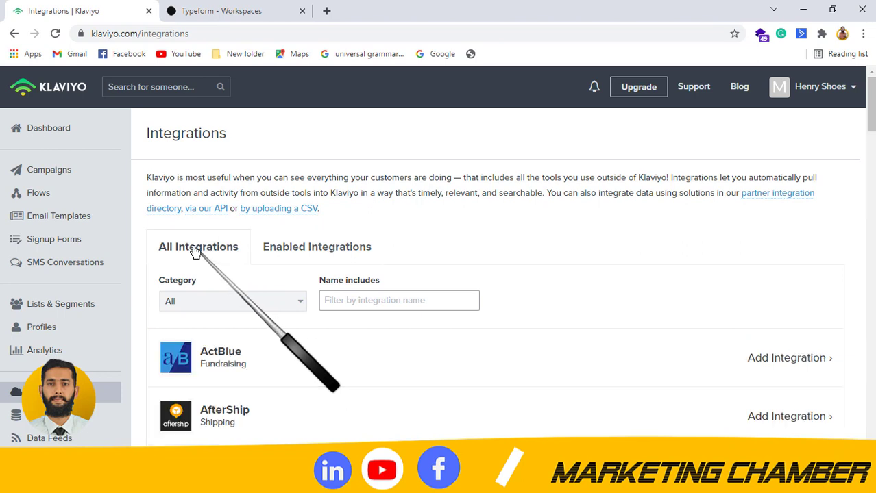
pyautogui.click(374, 300)
pyautogui.write('typ')
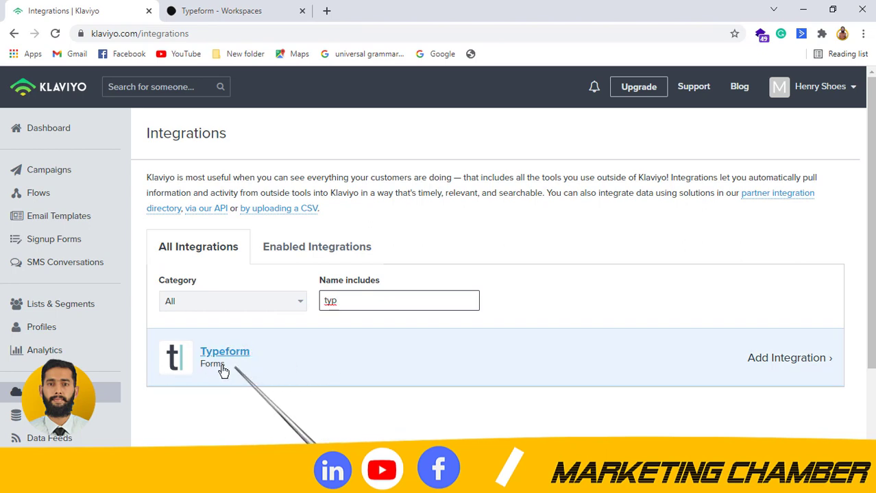
pyautogui.click(216, 359)
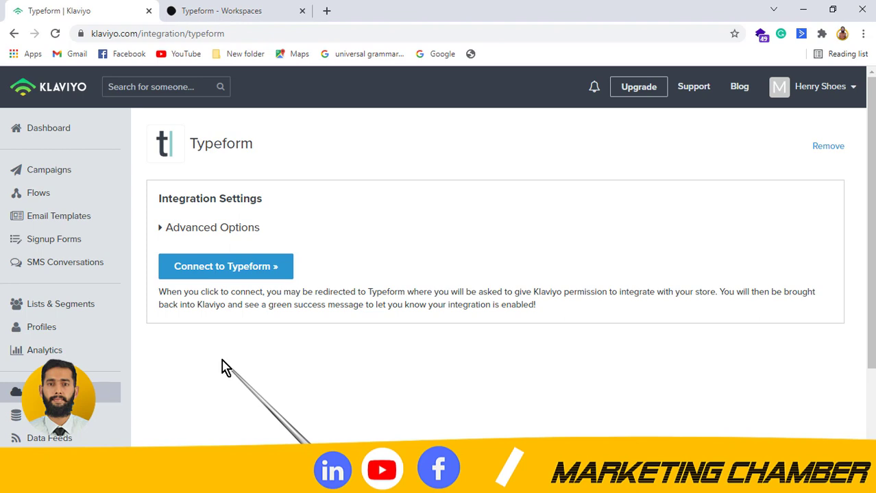
# - Connect Klaviyo to Typeform and accept the Typeform authorization request
pyautogui.click(226, 265)
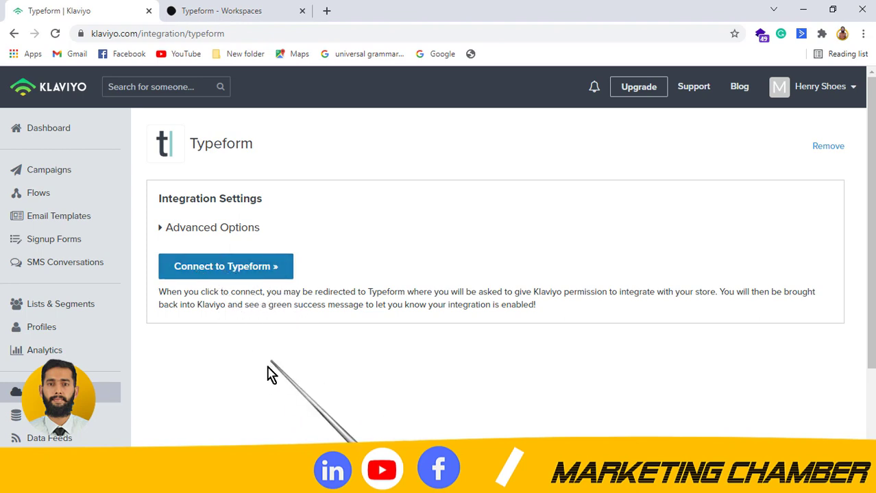
pyautogui.click(205, 267)
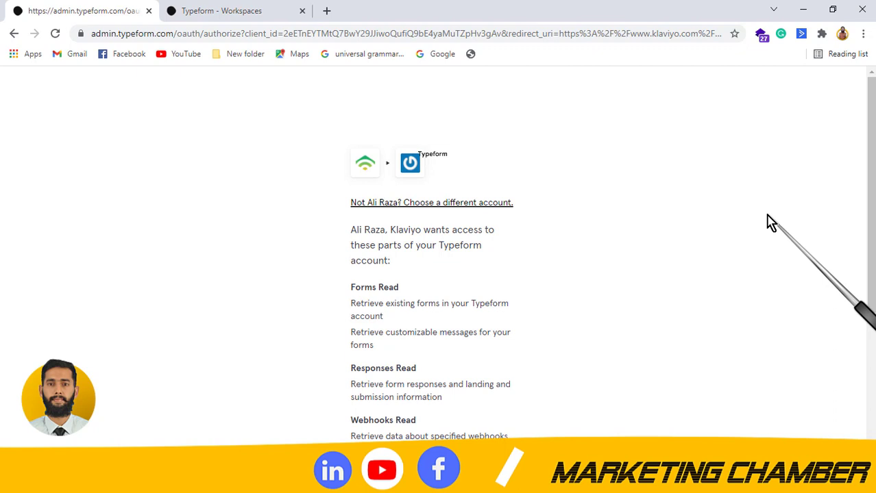
pyautogui.scroll(-3, 869, 240)
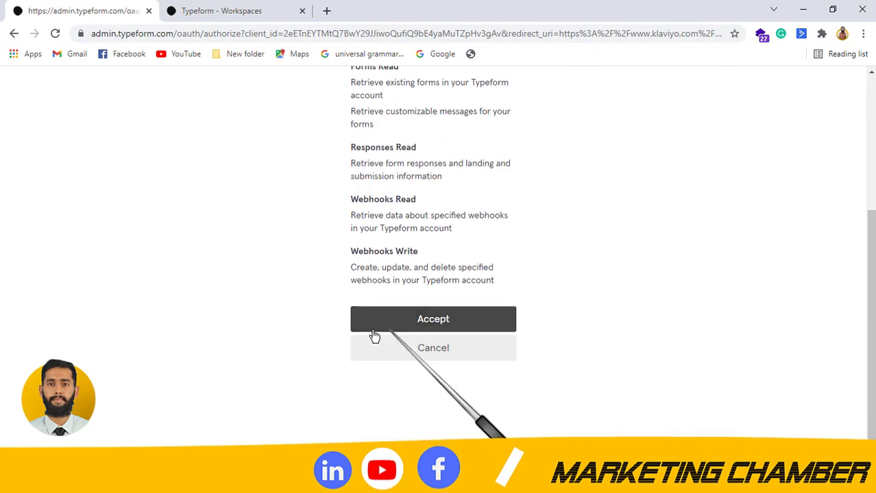
pyautogui.click(411, 320)
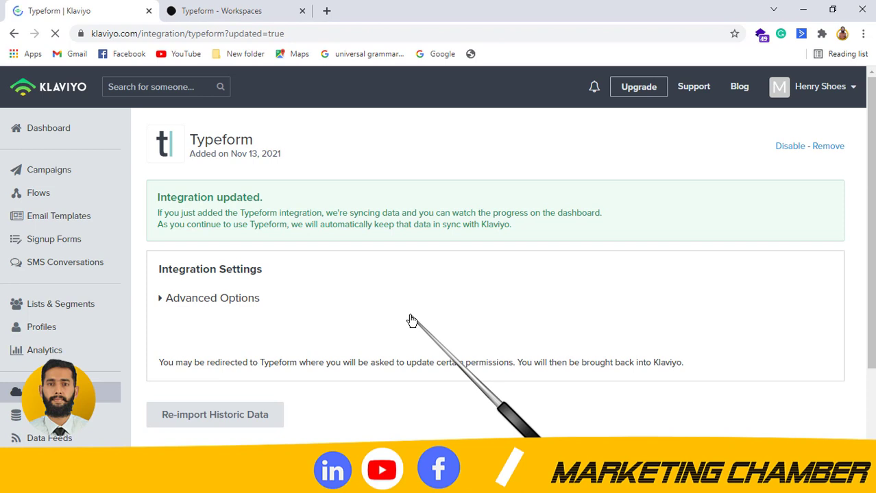
# - Expand the Typeform integration's Advanced Options, briefly checking the Typeform workspace first
pyautogui.scroll(-1, 860, 192)
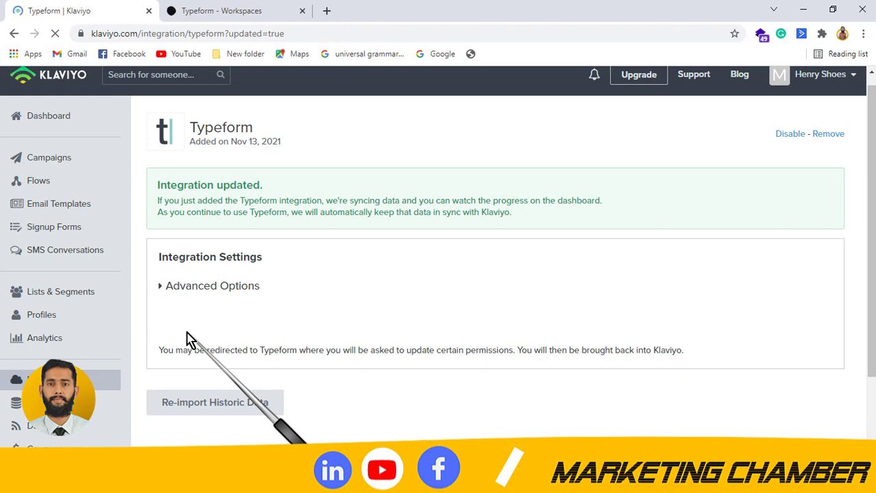
pyautogui.click(196, 288)
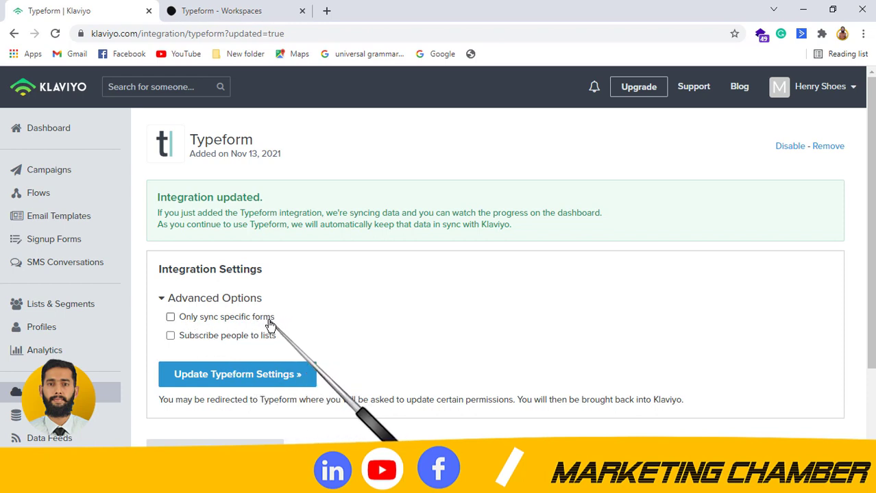
pyautogui.click(252, 10)
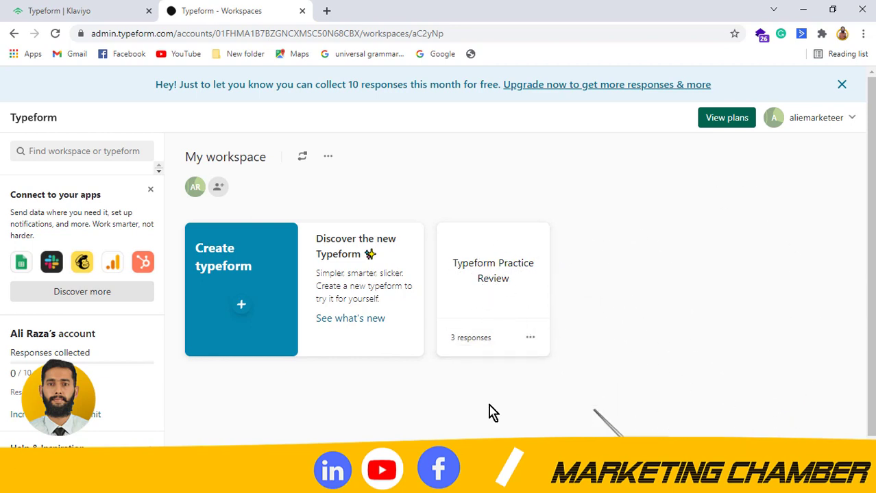
pyautogui.click(126, 8)
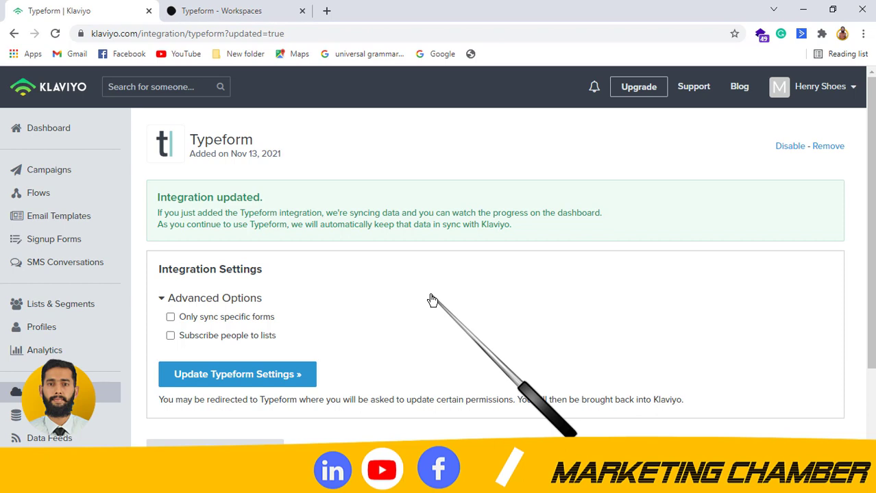
# - Enable 'Only sync specific forms' and bring up the Typeform workspace to locate the form
pyautogui.click(170, 317)
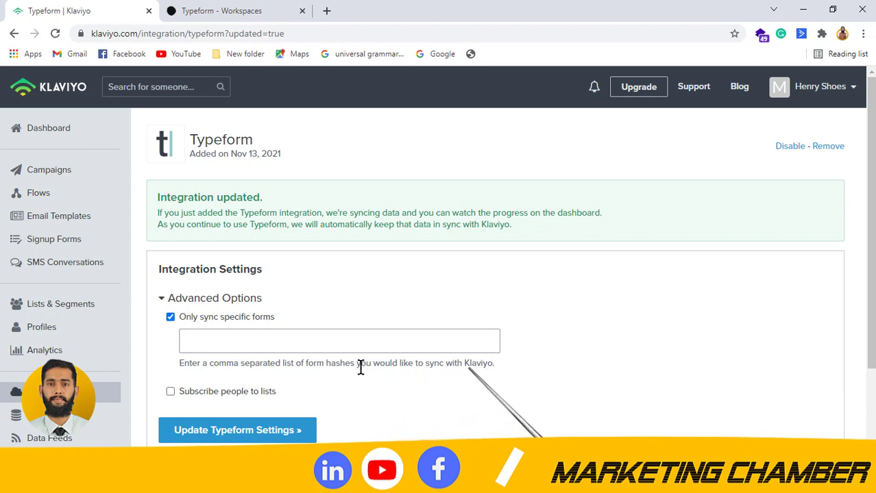
pyautogui.click(276, 352)
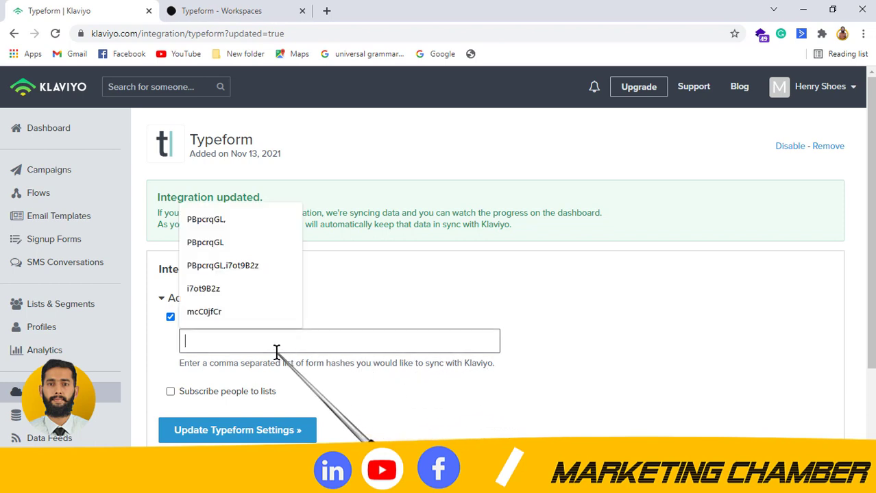
pyautogui.click(384, 302)
pyautogui.click(172, 298)
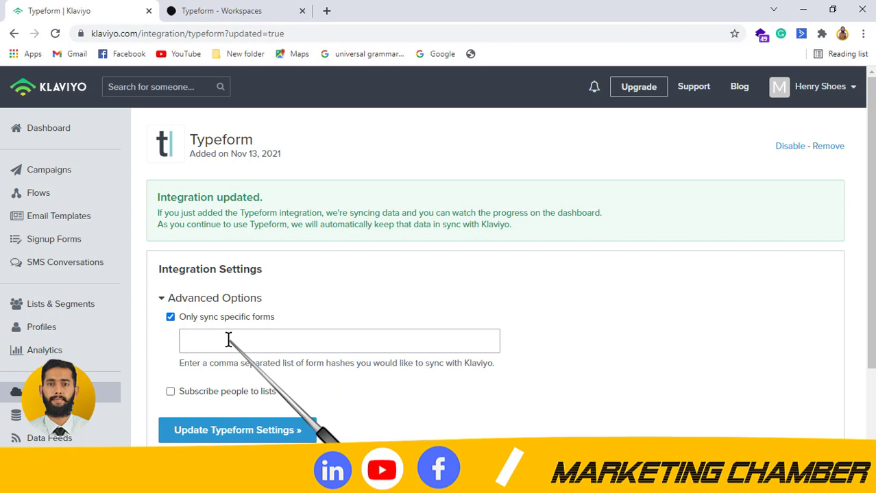
pyautogui.click(281, 12)
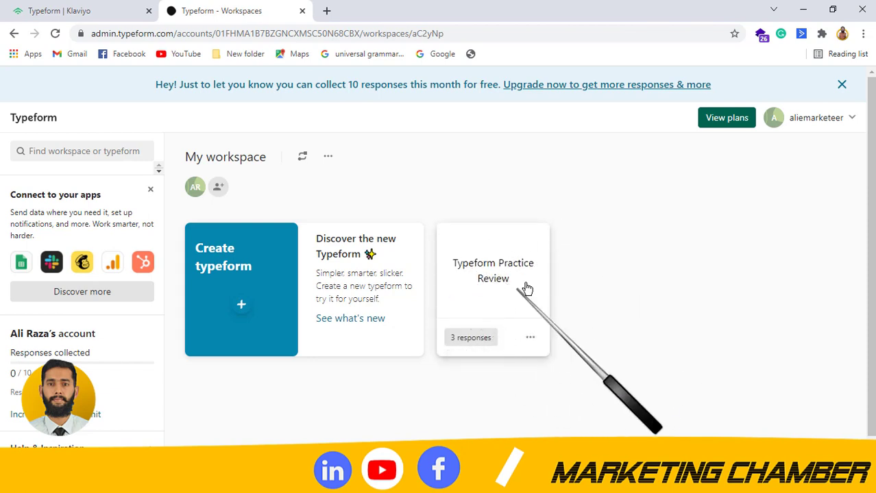
# - Copy the Typeform Practice Review form ID and enter hash mcC0jfCr in Klaviyo's specific-forms field
pyautogui.click(476, 271)
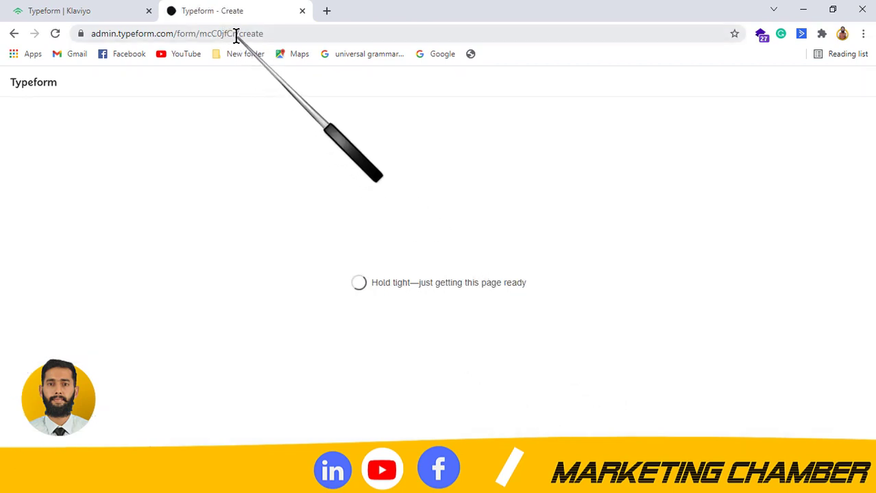
pyautogui.moveTo(233, 33); pyautogui.dragTo(204, 34)
pyautogui.hotkey('ctrl', 'c')
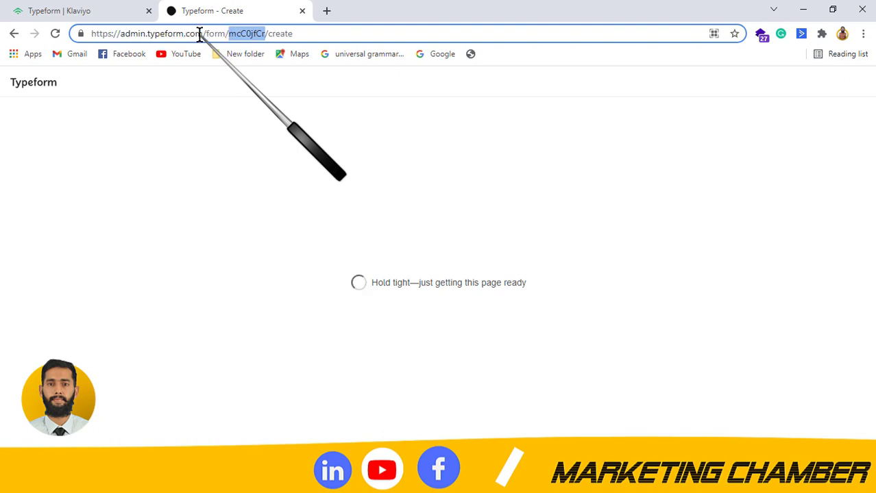
pyautogui.click(134, 8)
pyautogui.click(212, 340)
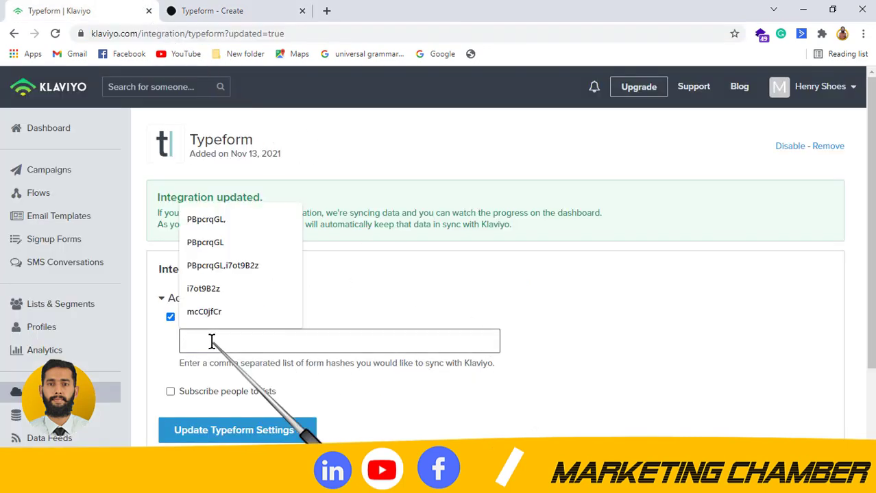
pyautogui.hotkey('ctrl', 'v')
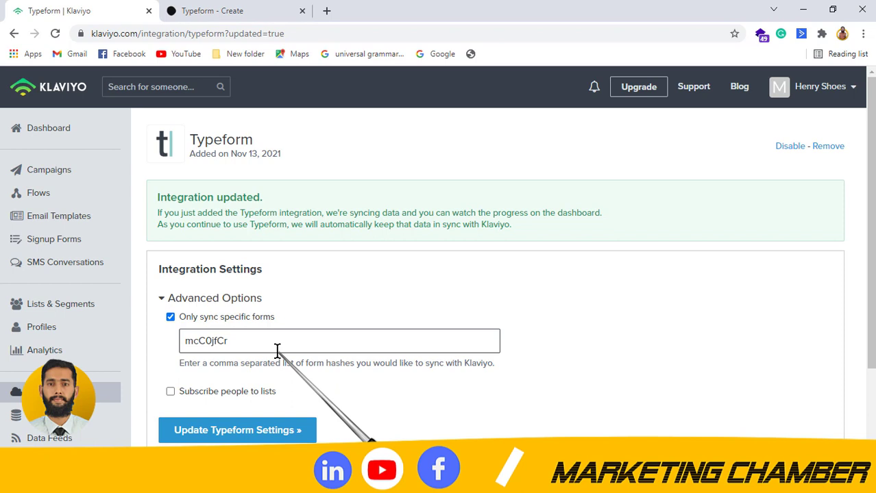
pyautogui.write(',')
pyautogui.write('vbnjfgj')
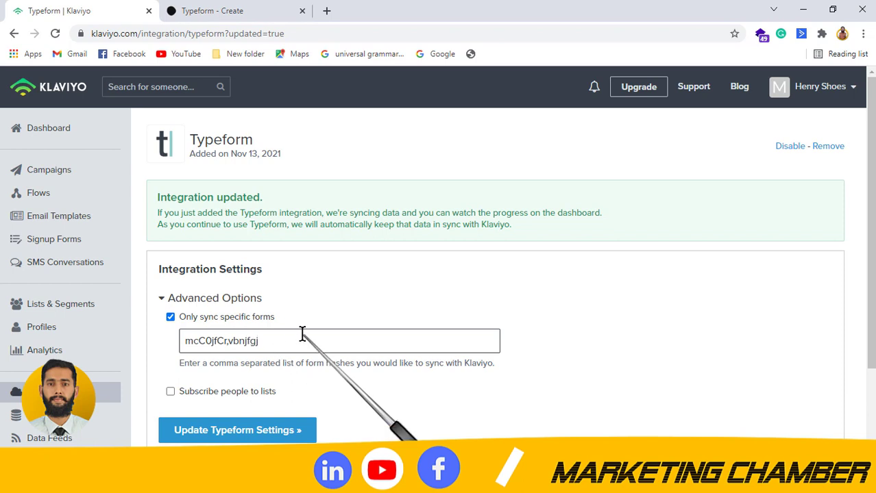
pyautogui.press('BackSpace')
pyautogui.press('BackSpace')
pyautogui.press('BackSpace')
pyautogui.press('BackSpace')
pyautogui.press('BackSpace')
pyautogui.press('BackSpace')
pyautogui.press('BackSpace')
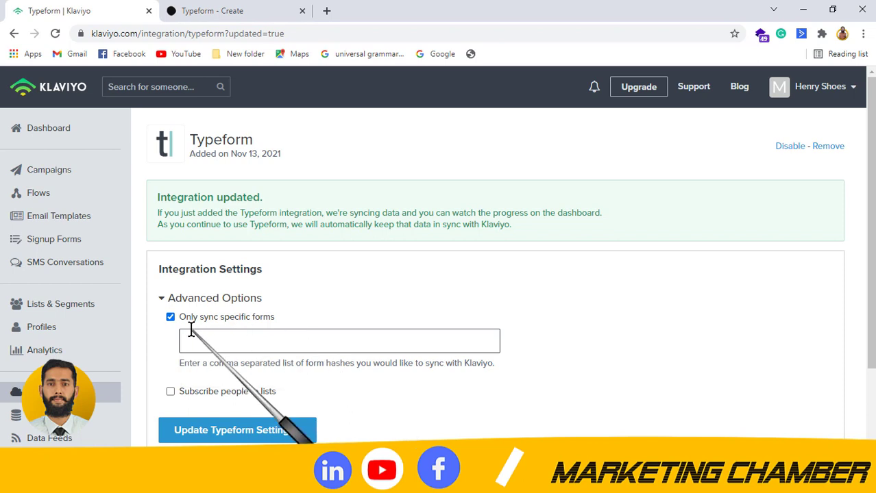
pyautogui.hotkey('ctrl', 'v')
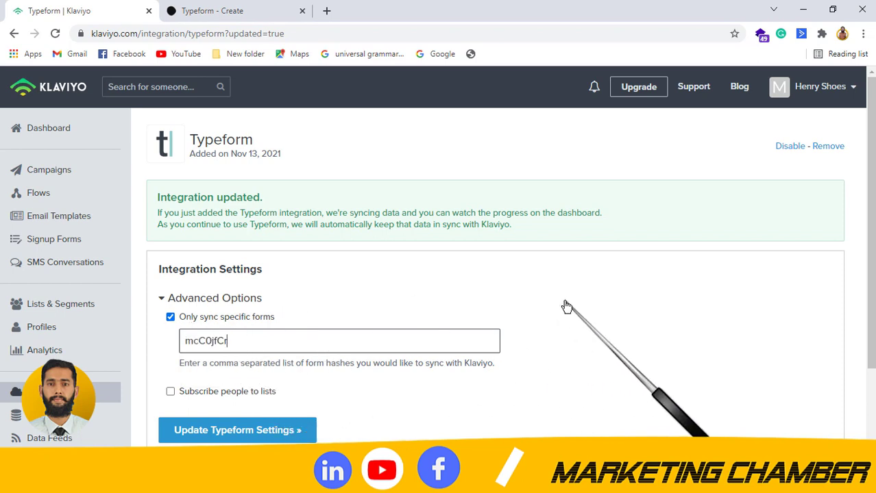
# - Turn on list subscriptions and map form mcC0jfCr to the Newsletter list
pyautogui.scroll(-2, 602, 364)
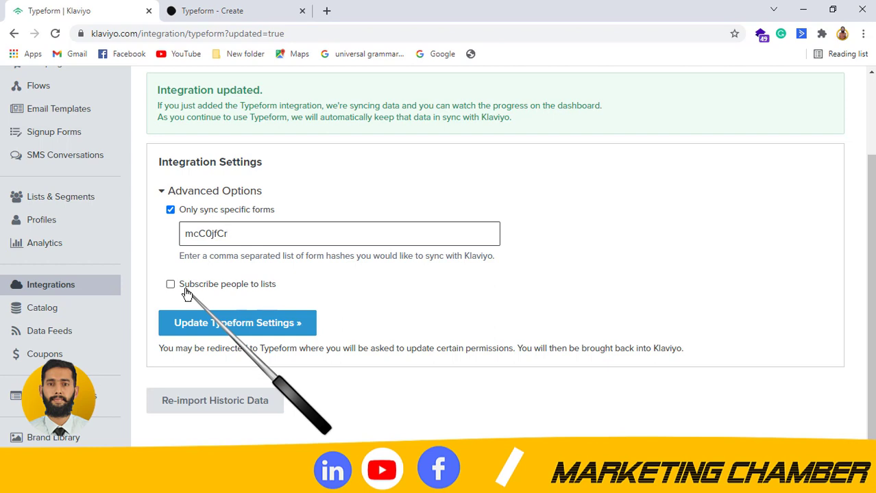
pyautogui.click(170, 285)
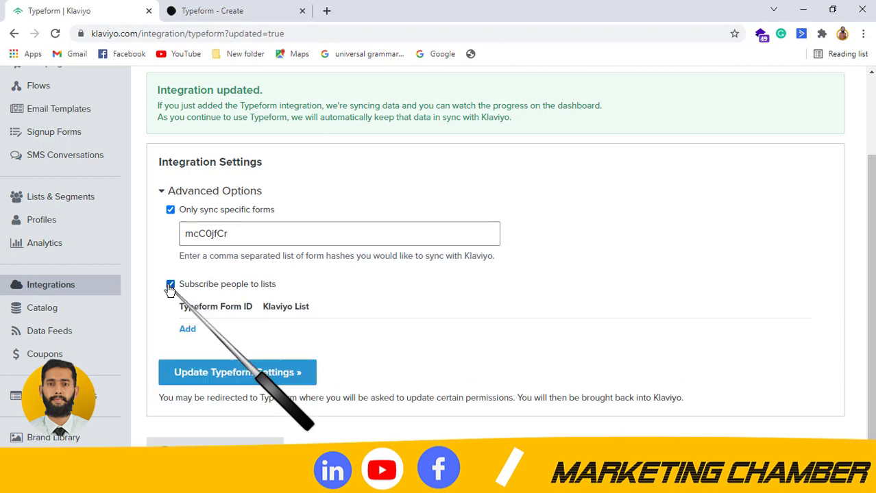
pyautogui.click(187, 330)
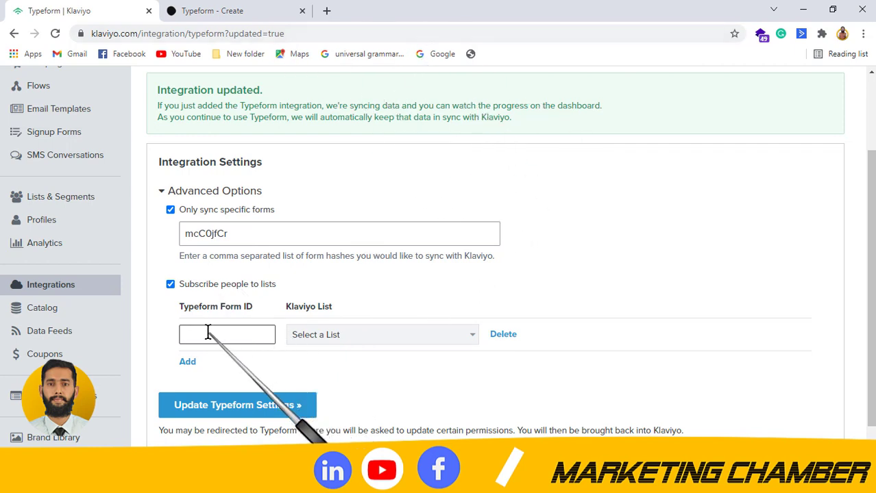
pyautogui.write('mcC0jfCr')
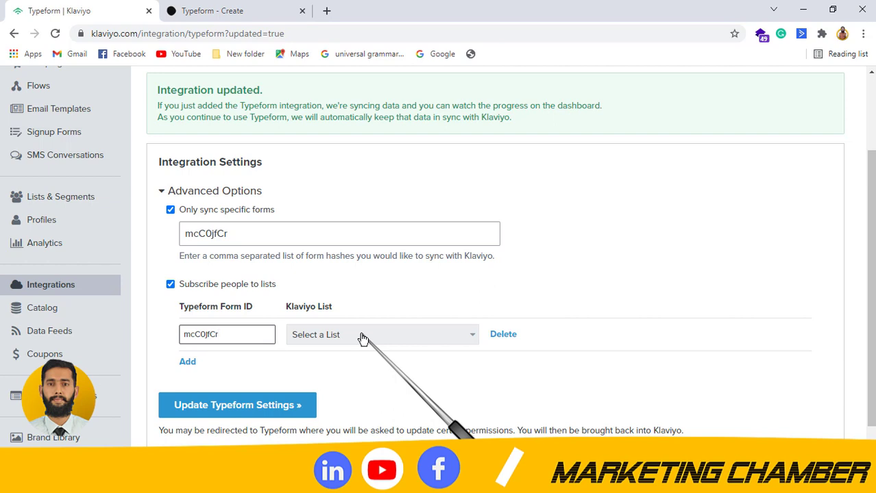
pyautogui.click(363, 340)
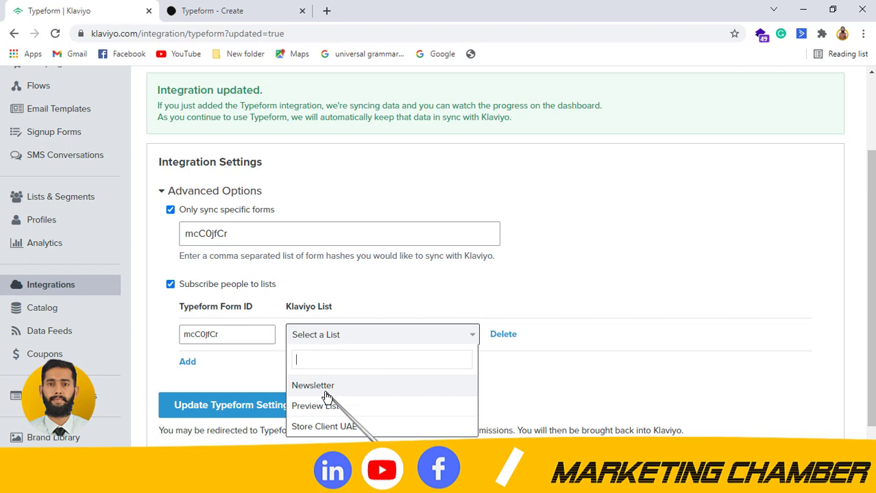
pyautogui.click(312, 387)
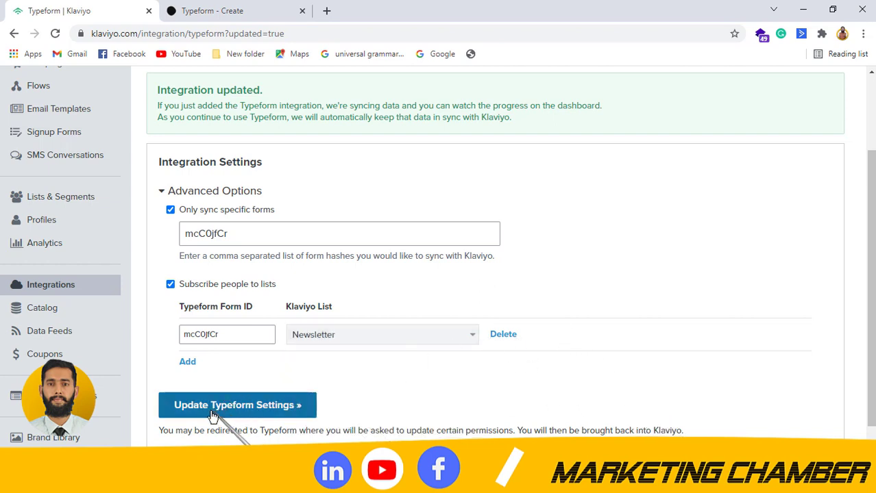
pyautogui.scroll(-1, 391, 407)
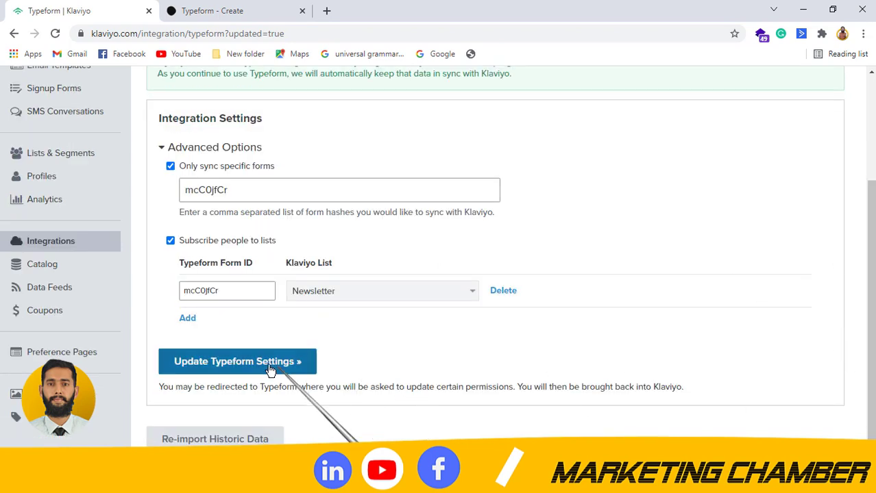
# - Save the Typeform integration settings and re-approve Klaviyo's access to the Typeform account
pyautogui.click(207, 370)
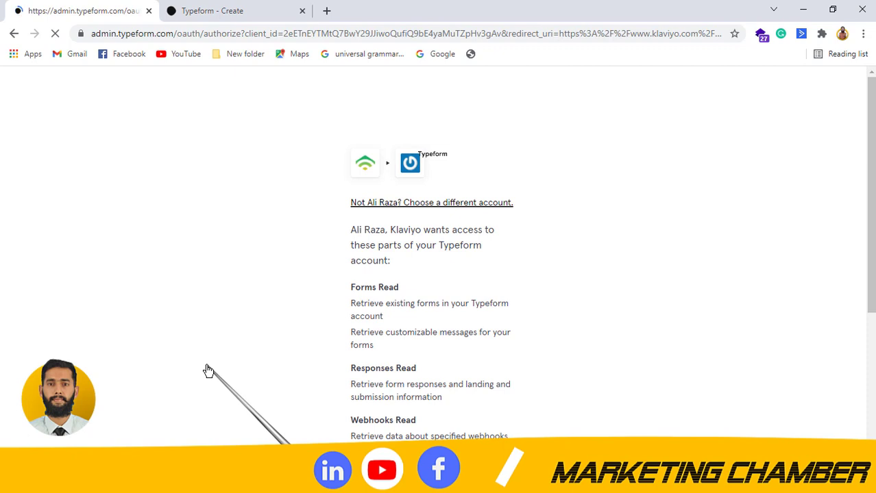
pyautogui.scroll(-1, 439, 274)
pyautogui.scroll(-2, 438, 274)
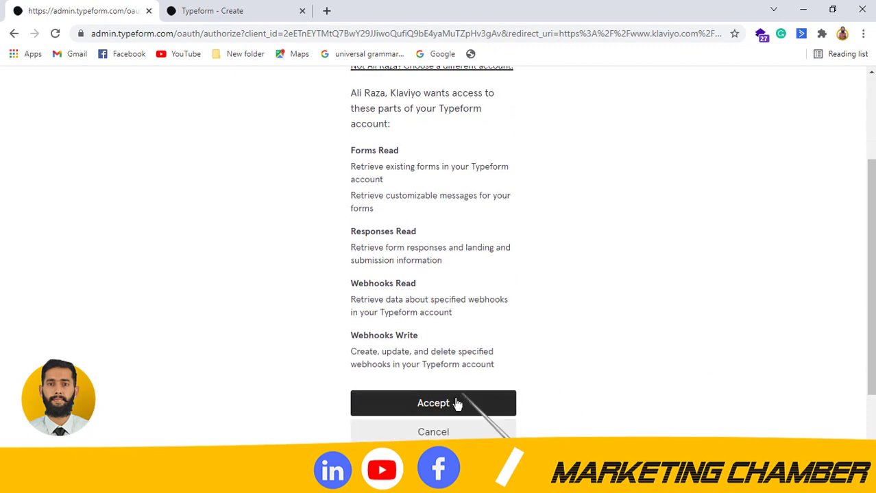
pyautogui.click(408, 404)
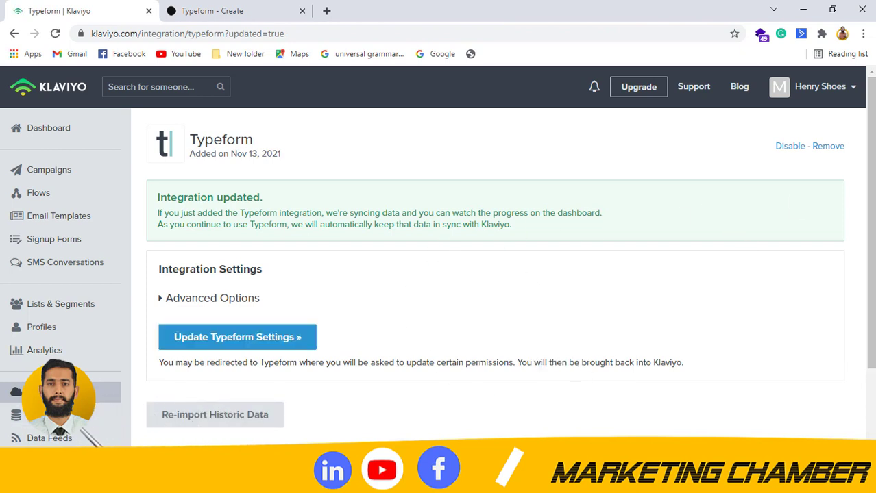
# - Review the Integrations overview showing Typeform and Shopify both enabled
pyautogui.click(41, 391)
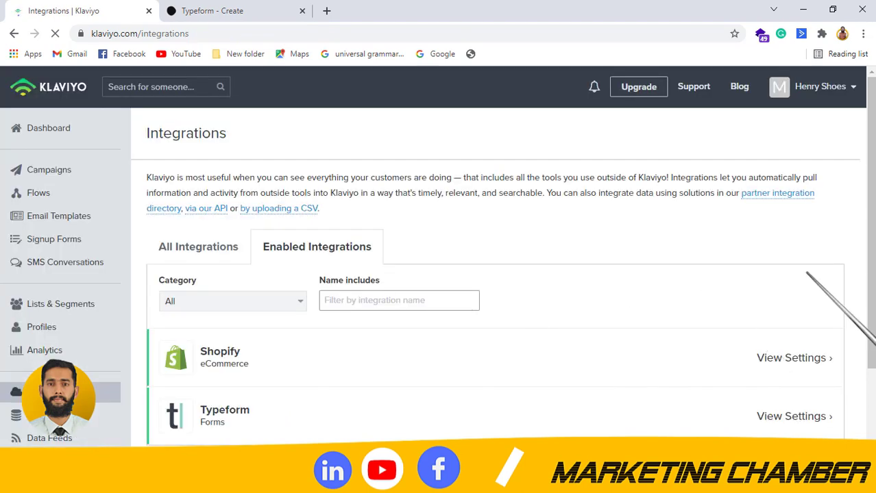
pyautogui.scroll(-2, 231, 264)
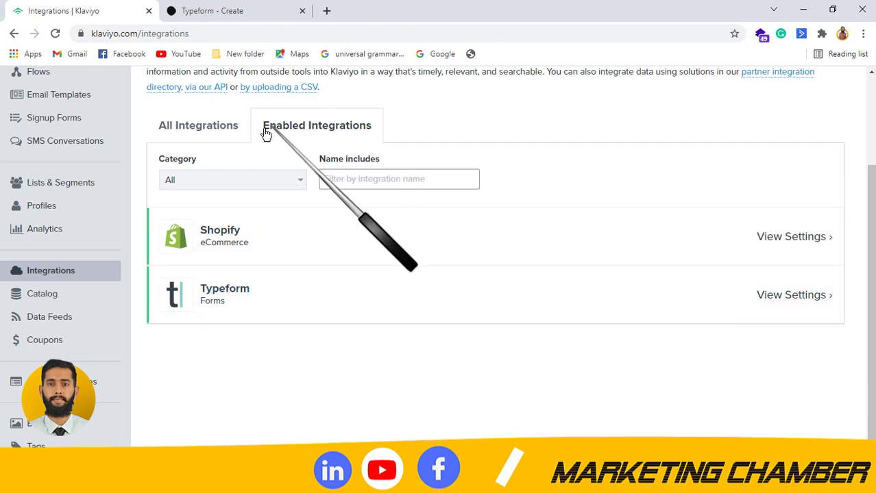
pyautogui.moveTo(263, 130); pyautogui.dragTo(374, 130)
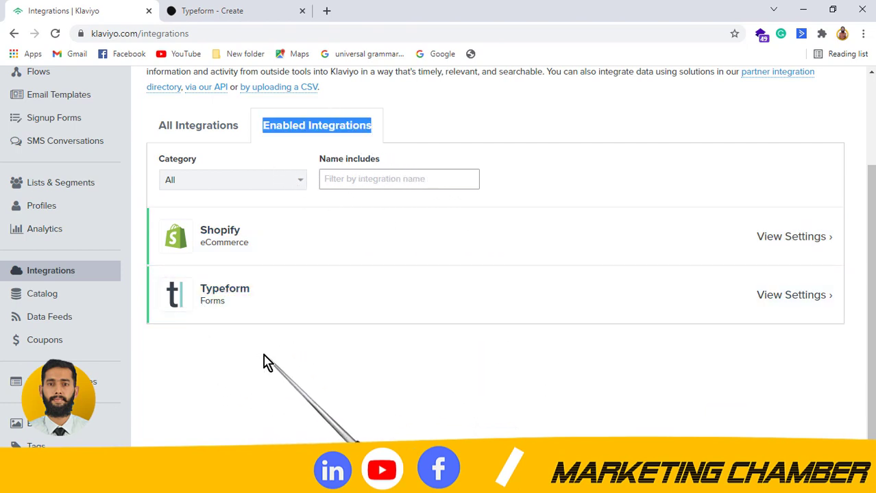
pyautogui.scroll(3, 268, 363)
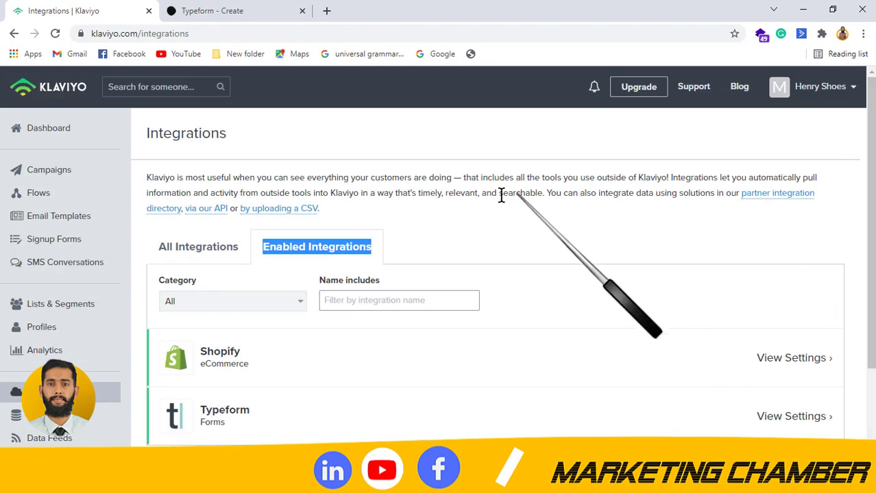
pyautogui.click(439, 228)
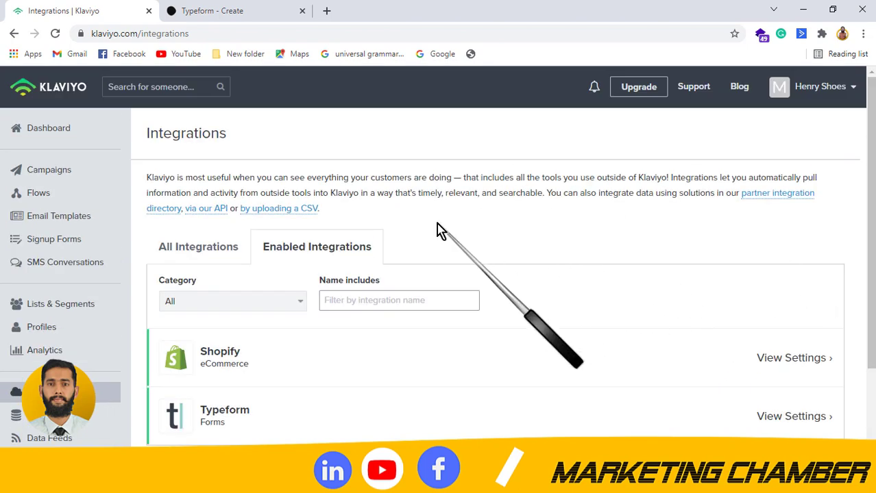